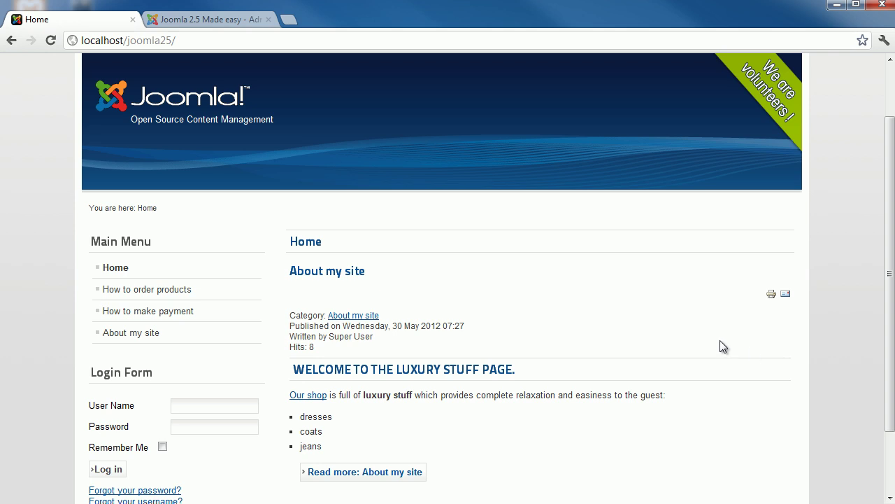
- Go to joomlashine.com and open the JSN Cube fashion template details page
{"action": "left_click", "coordinate": [240, 24]}
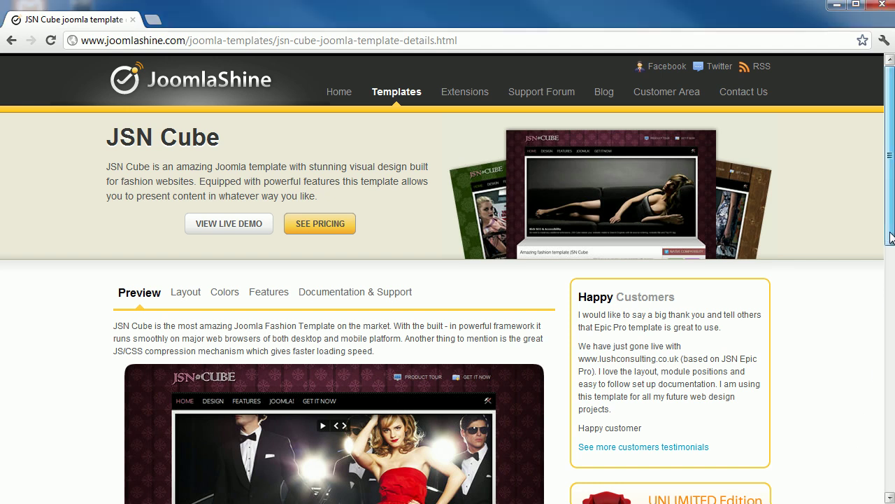
{"action": "left_click_drag", "start_coordinate": [891, 239], "coordinate": [889, 417]}
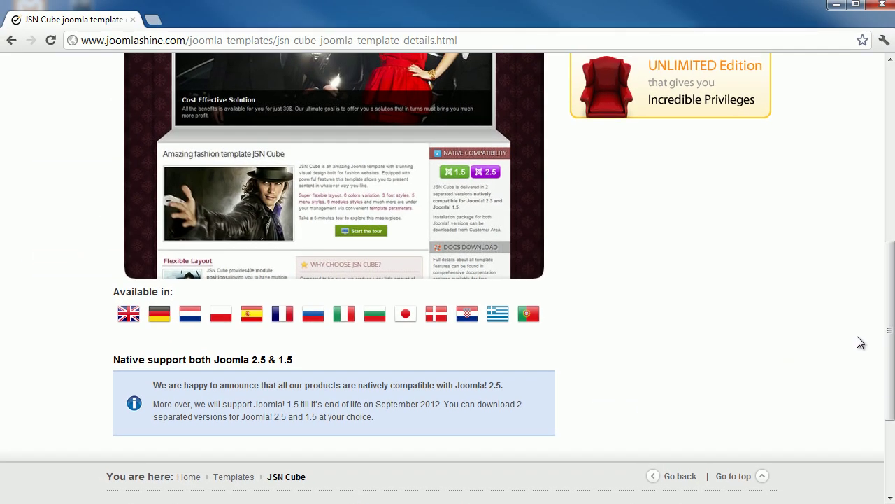
{"action": "left_click_drag", "start_coordinate": [890, 329], "coordinate": [893, 149]}
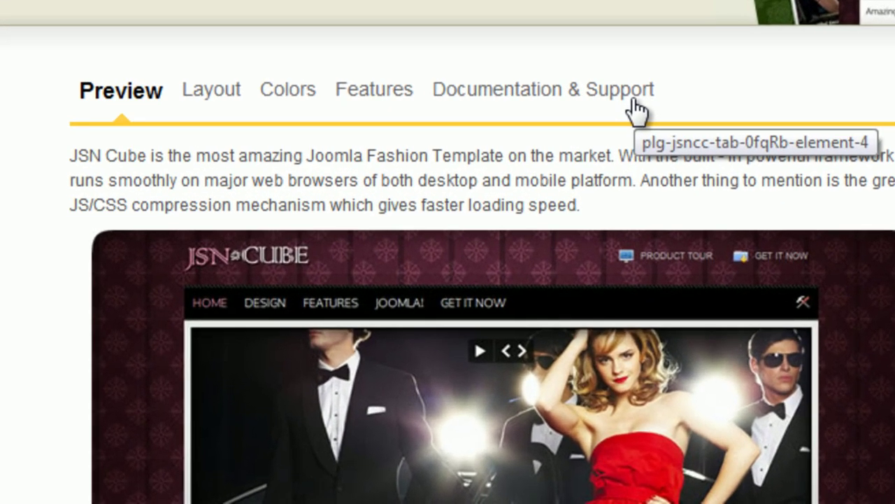
- Review JSN Cube's Documentation & Support: Quick Start Video, Configuration and Customization Manuals
{"action": "left_click", "coordinate": [636, 110]}
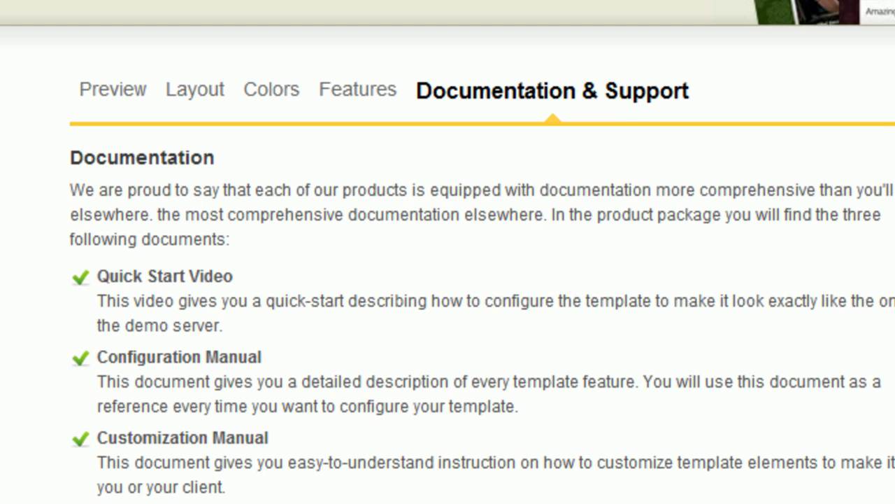
{"action": "scroll", "coordinate": [448, 280], "scroll_direction": "down", "scroll_amount": 5}
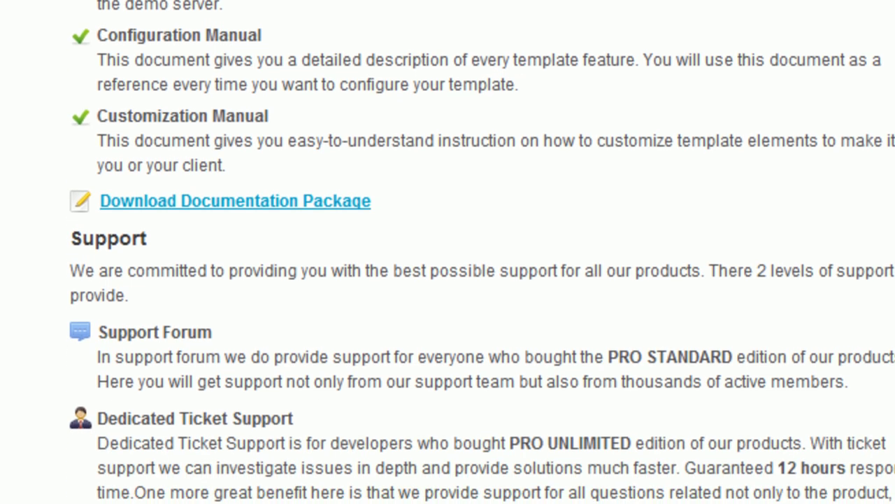
{"action": "scroll", "coordinate": [448, 279], "scroll_direction": "down", "scroll_amount": 3}
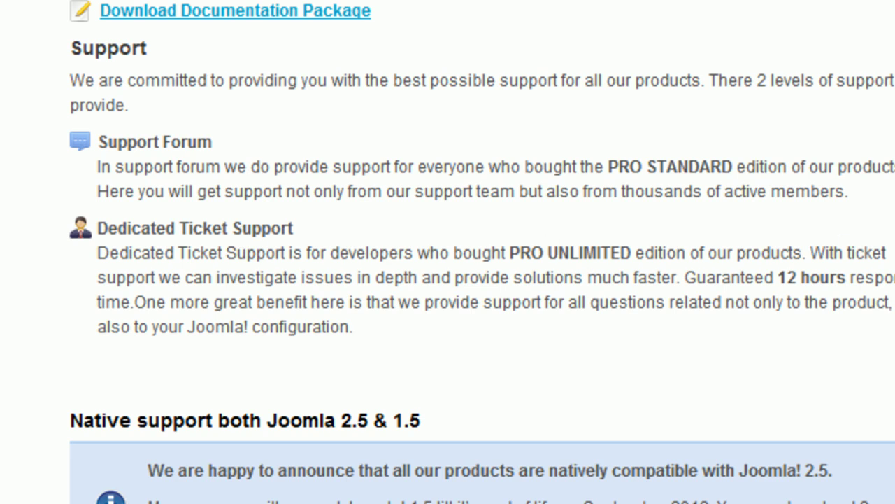
{"action": "scroll", "coordinate": [448, 252], "scroll_direction": "up", "scroll_amount": 6}
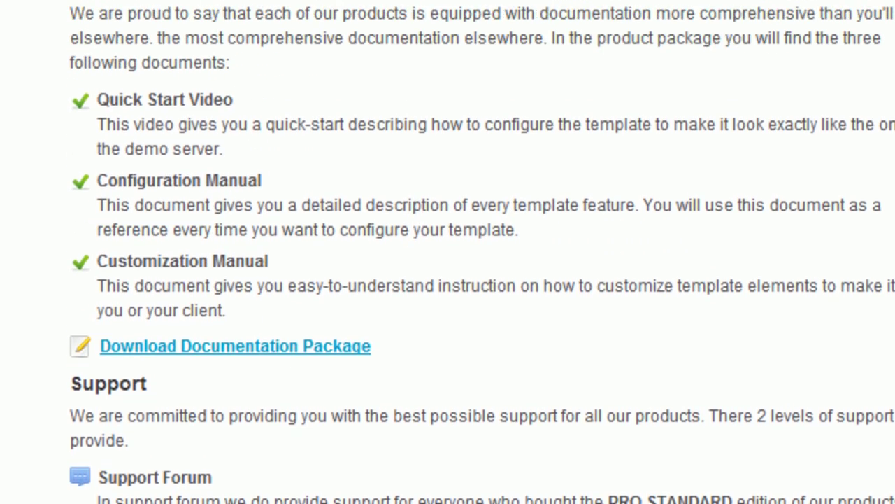
{"action": "scroll", "coordinate": [447, 252], "scroll_direction": "up", "scroll_amount": 2}
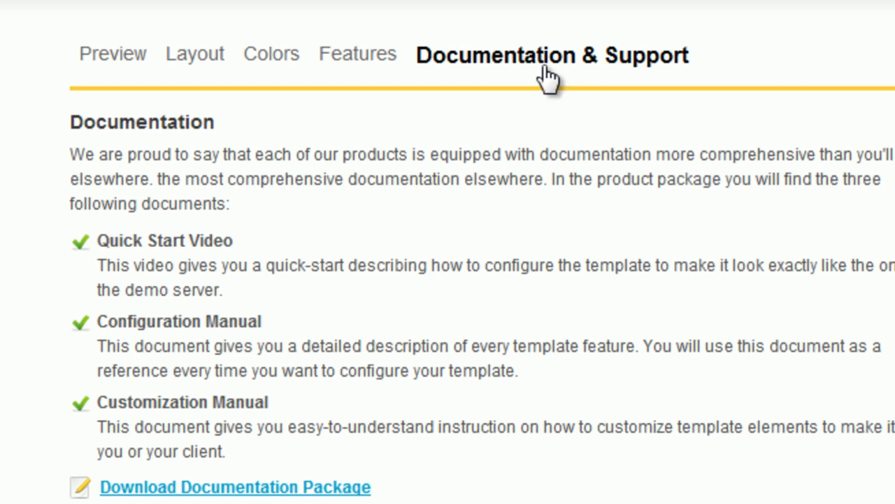
- Browse JSN Cube's Features tab, including Hot Features like 50+ template parameters and 6 color variations
{"action": "left_click", "coordinate": [370, 69]}
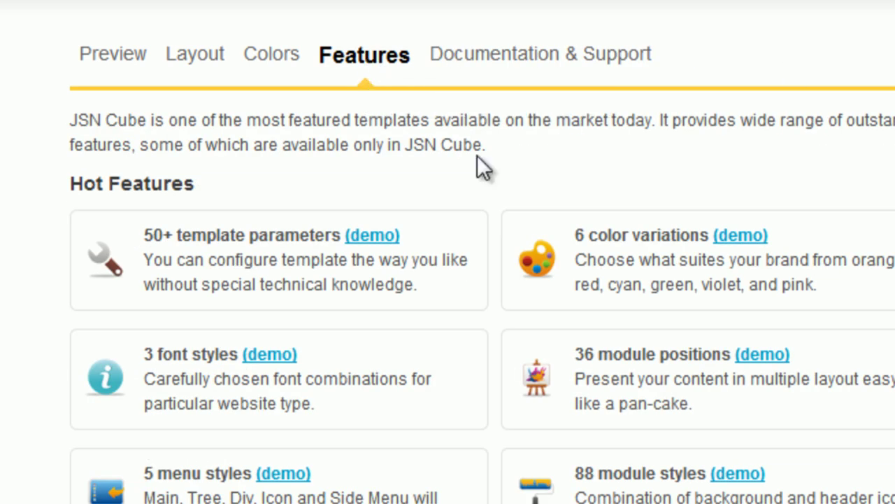
{"action": "scroll", "coordinate": [448, 252], "scroll_direction": "down", "scroll_amount": 5}
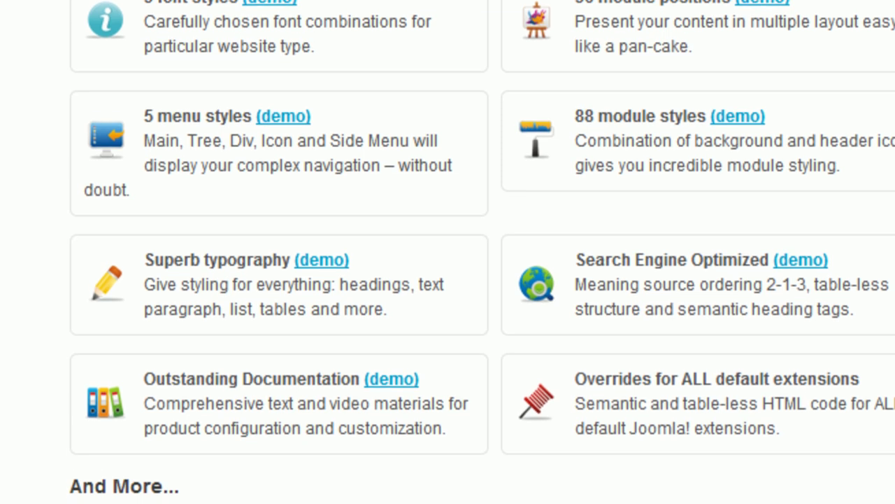
{"action": "scroll", "coordinate": [447, 252], "scroll_direction": "down", "scroll_amount": 4}
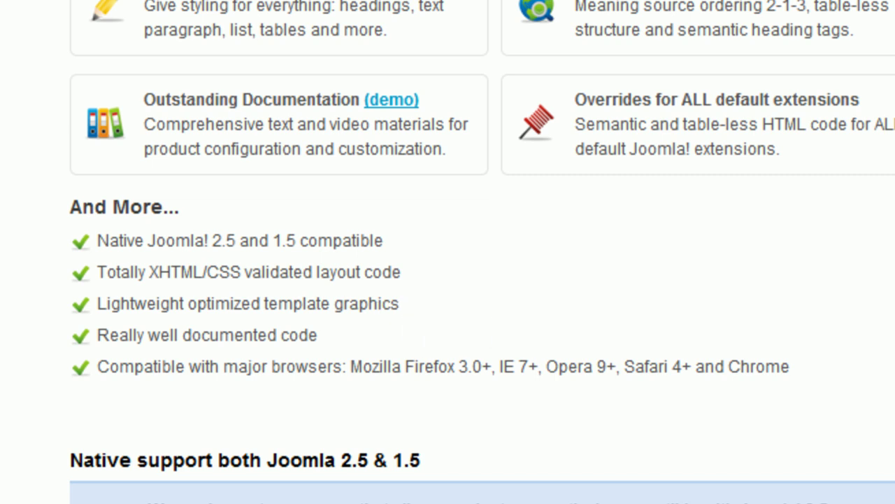
{"action": "scroll", "coordinate": [402, 333], "scroll_direction": "up", "scroll_amount": 10}
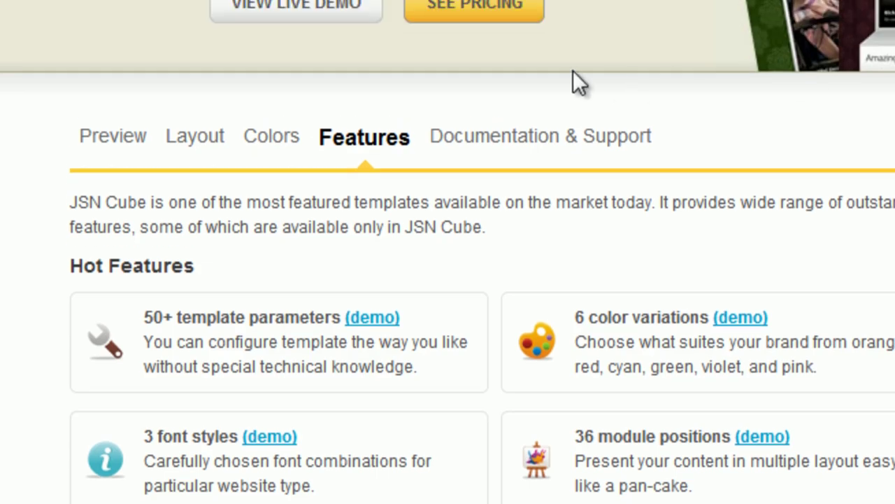
- Load the JSN Cube live demo home page with its slideshow and introduction
{"action": "left_click", "coordinate": [316, 21]}
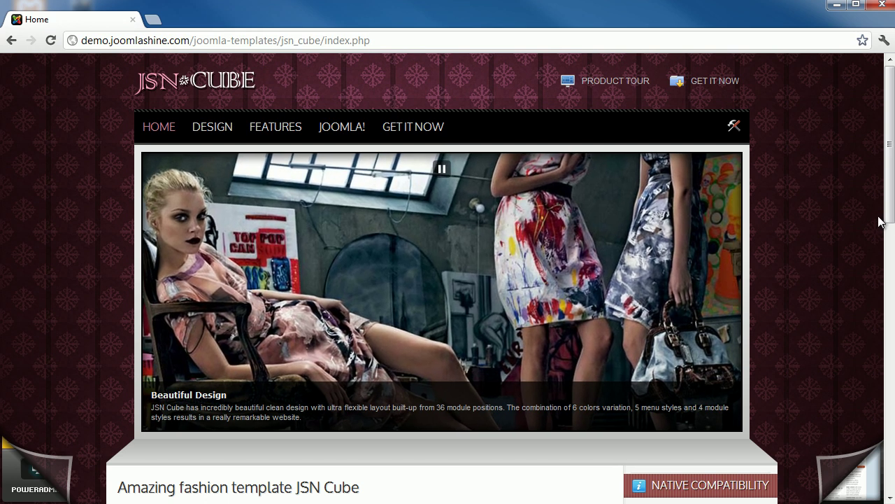
{"action": "mouse_move", "coordinate": [889, 216]}
{"action": "left_mouse_down"}
{"action": "mouse_move", "coordinate": [884, 392]}
{"action": "mouse_move", "coordinate": [893, 210]}
{"action": "left_mouse_up"}
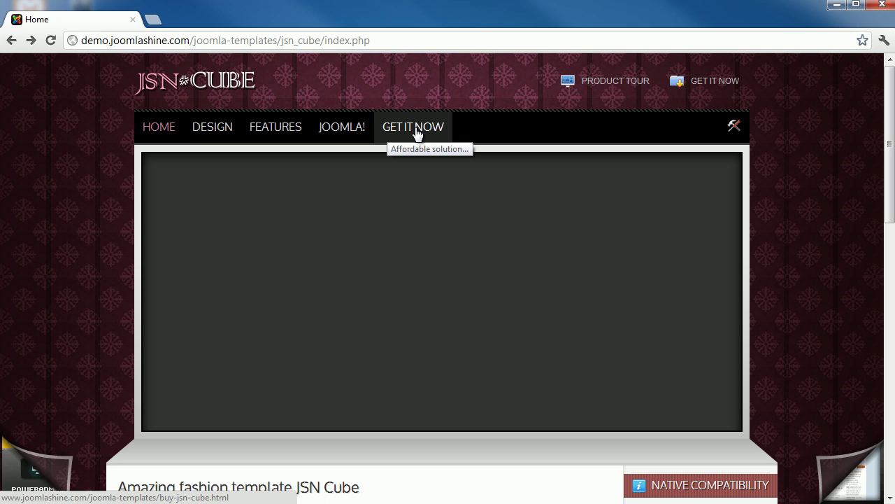
- Open GET IT NOW and scroll to the Free, PRO STANDARD and PRO UNLIMITED comparison
{"action": "left_click", "coordinate": [413, 133]}
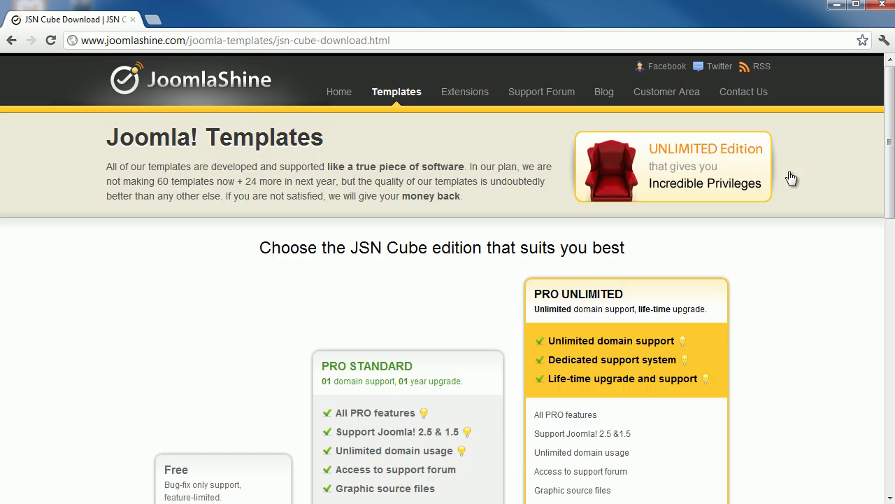
{"action": "left_click_drag", "start_coordinate": [892, 181], "coordinate": [892, 259]}
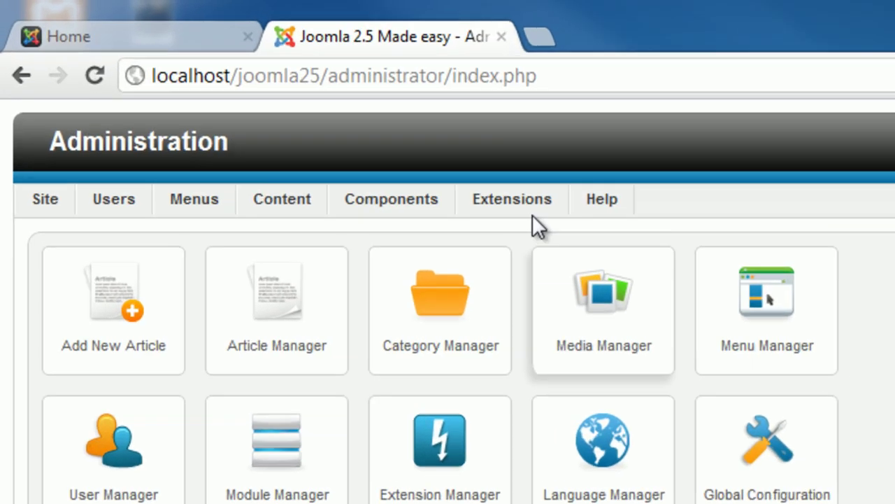
- Upload and install jsn_cube_pro_unlimited_j2.5_1.0.0_install.zip through the Extension Manager
{"action": "mouse_move", "coordinate": [283, 112]}
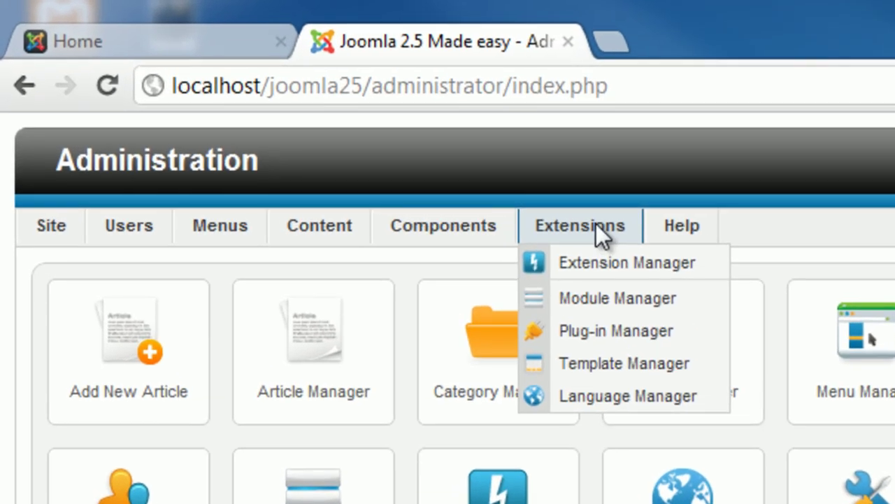
{"action": "left_click", "coordinate": [613, 267]}
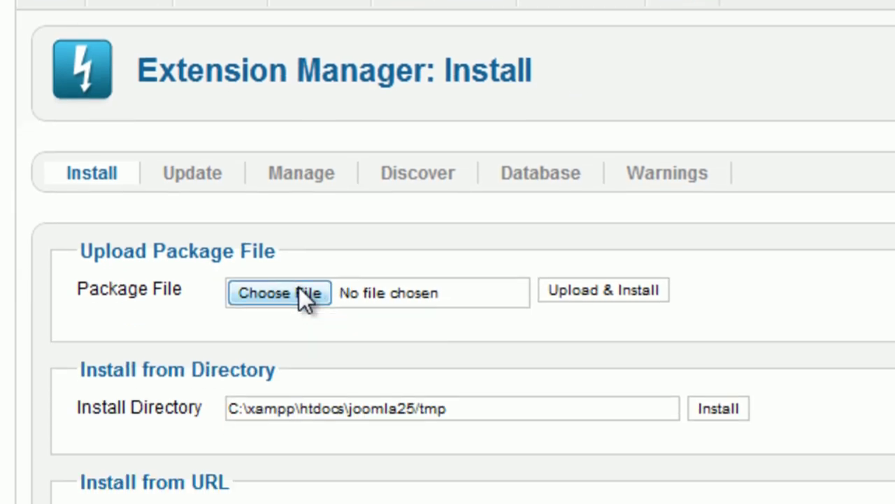
{"action": "left_click", "coordinate": [300, 288]}
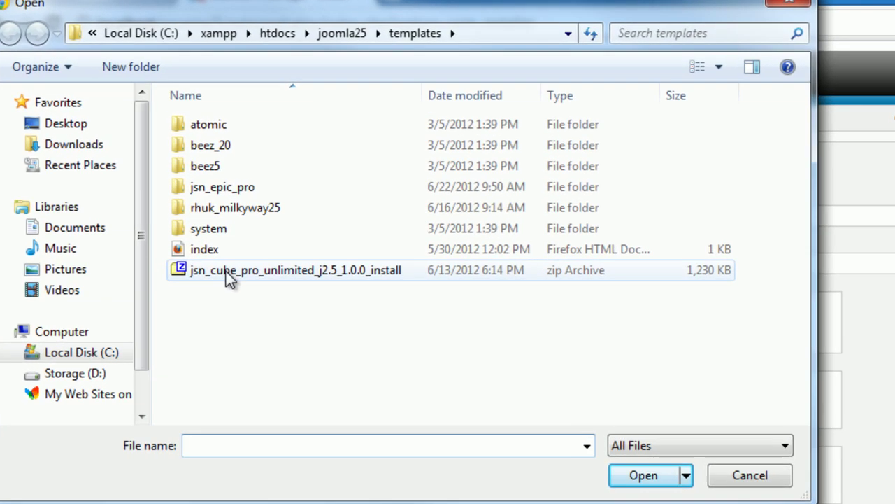
{"action": "left_click", "coordinate": [226, 272]}
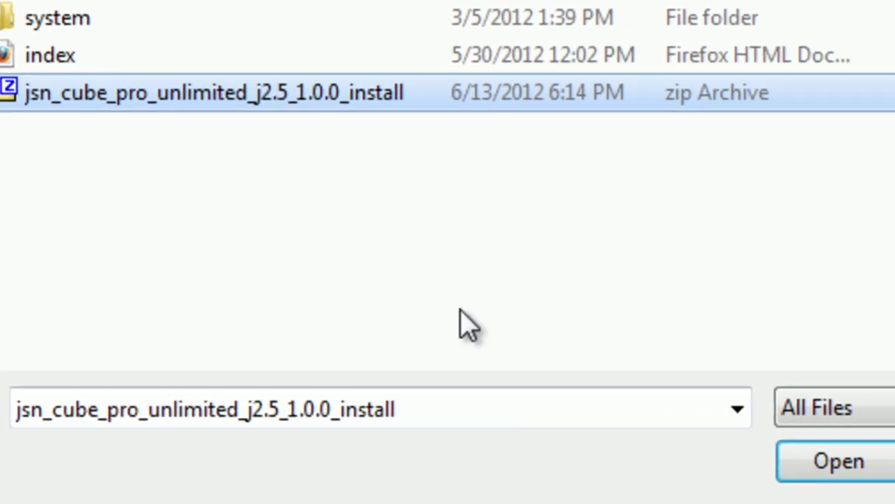
{"action": "left_click", "coordinate": [628, 479]}
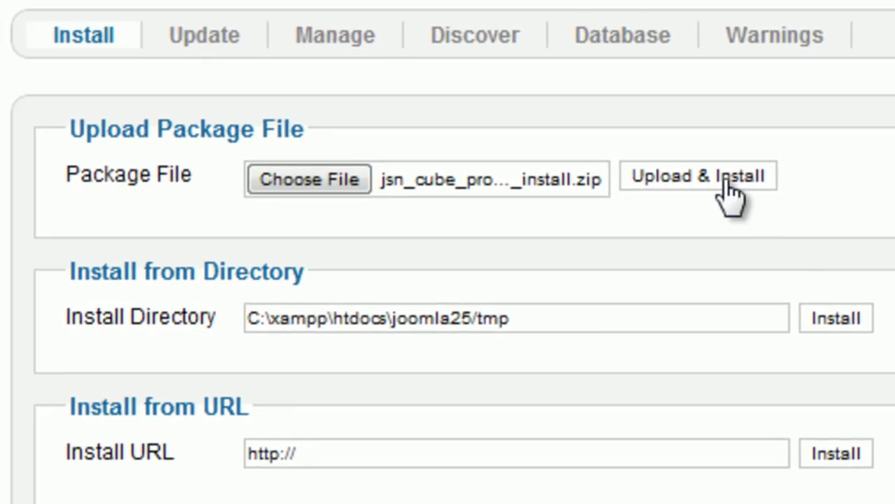
{"action": "left_click", "coordinate": [728, 185]}
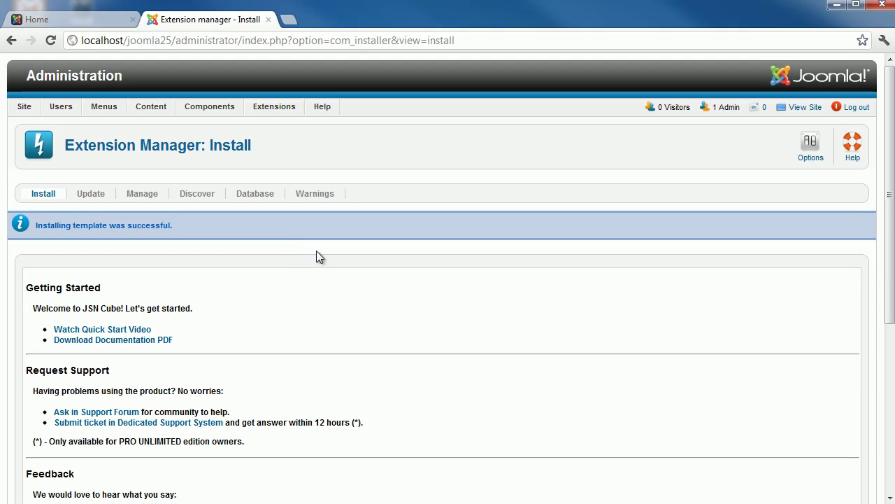
- In Template Manager, set the Jsn_cube_pro style as the default Site template, replacing Beez_20
{"action": "mouse_move", "coordinate": [283, 108]}
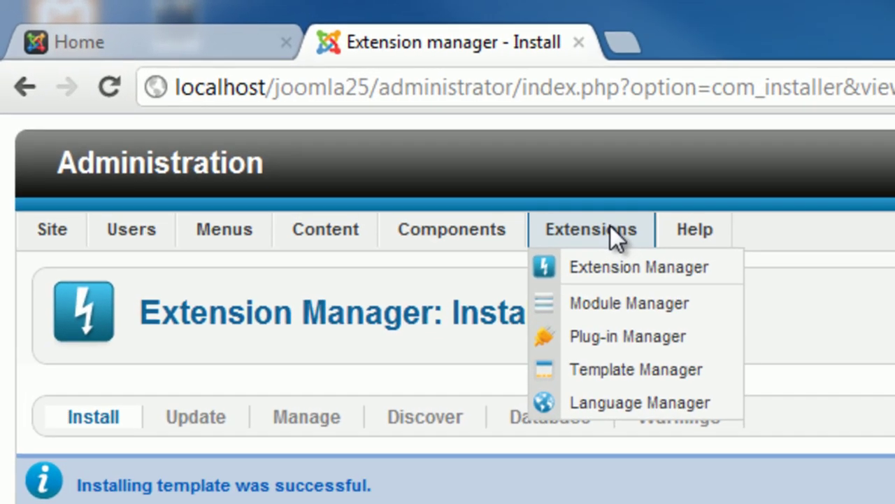
{"action": "left_click", "coordinate": [476, 268]}
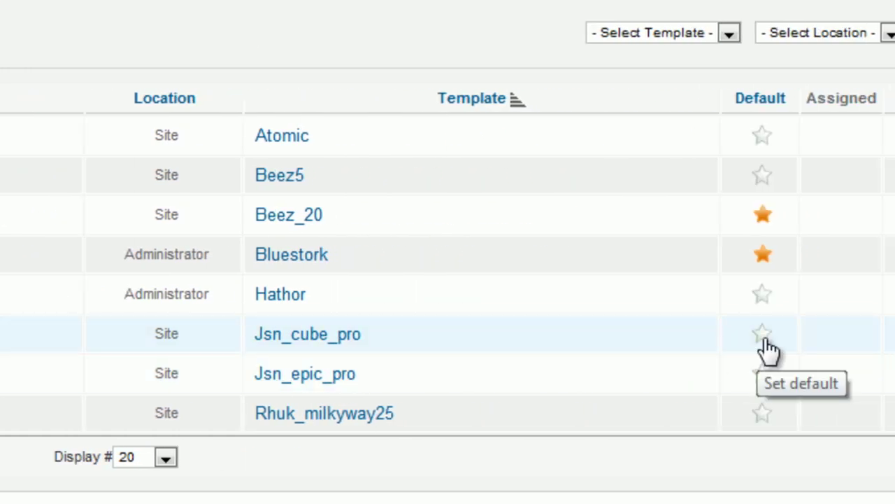
{"action": "left_click", "coordinate": [764, 337]}
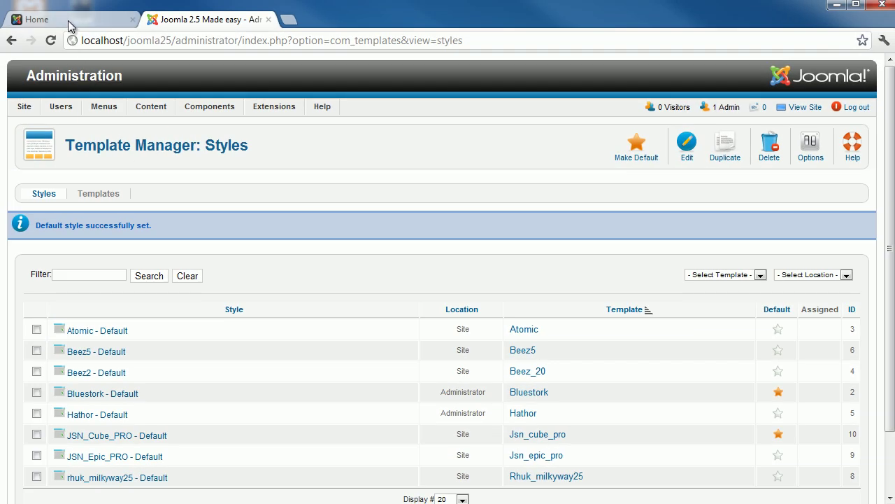
- Reload the front-end home page to see the JSN Cube design, then return to Template Manager
{"action": "left_click", "coordinate": [68, 20]}
{"action": "left_click", "coordinate": [56, 42]}
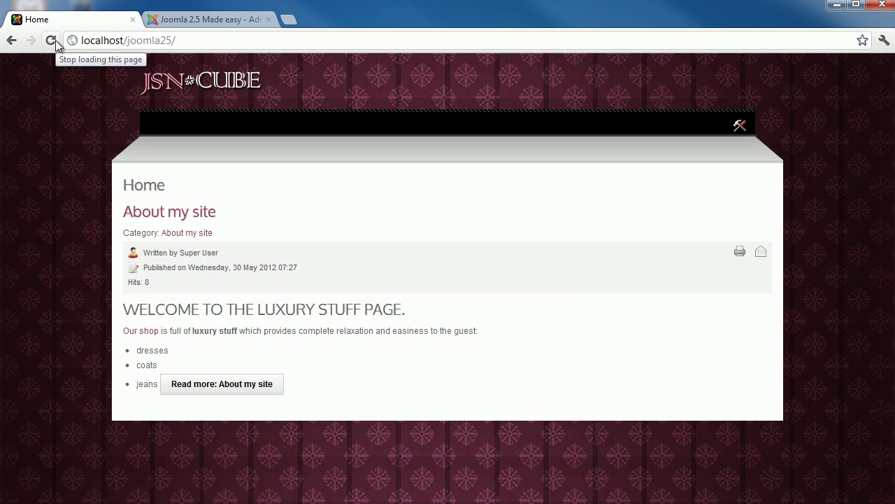
{"action": "left_click", "coordinate": [160, 23]}
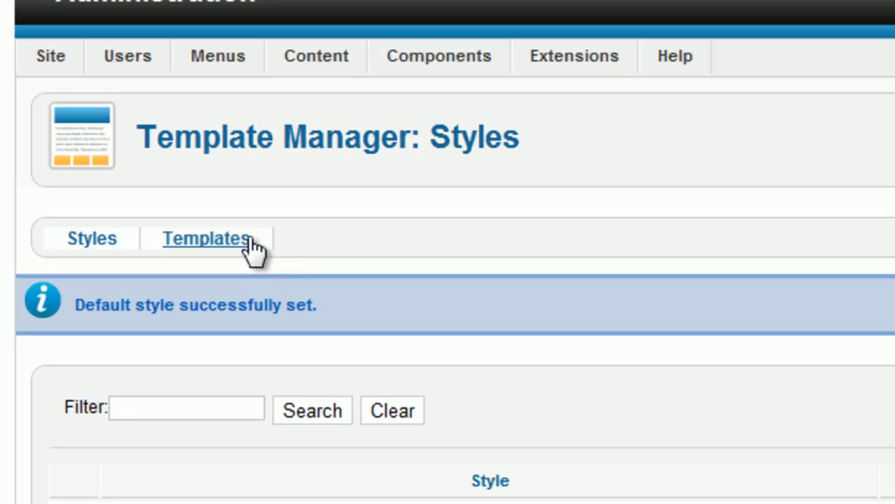
- Scroll through the Templates list showing each installed template's version and author
{"action": "left_click", "coordinate": [250, 240]}
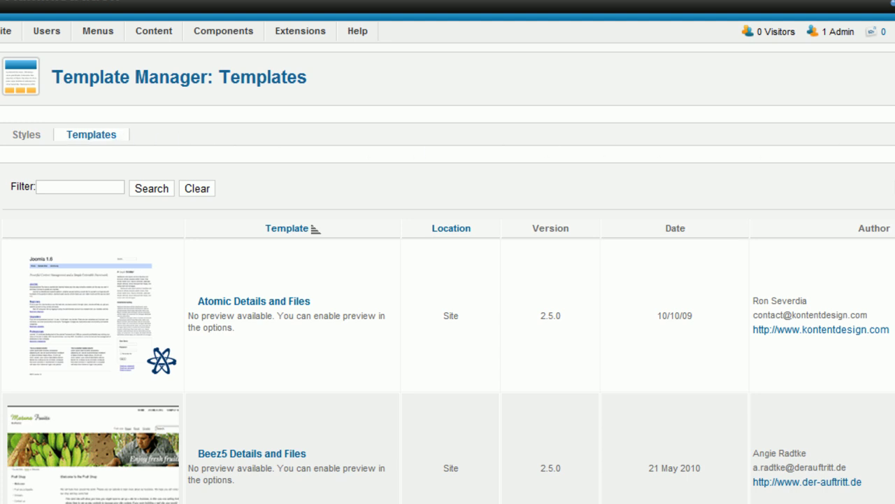
{"action": "scroll", "coordinate": [448, 280], "scroll_direction": "down", "scroll_amount": 4}
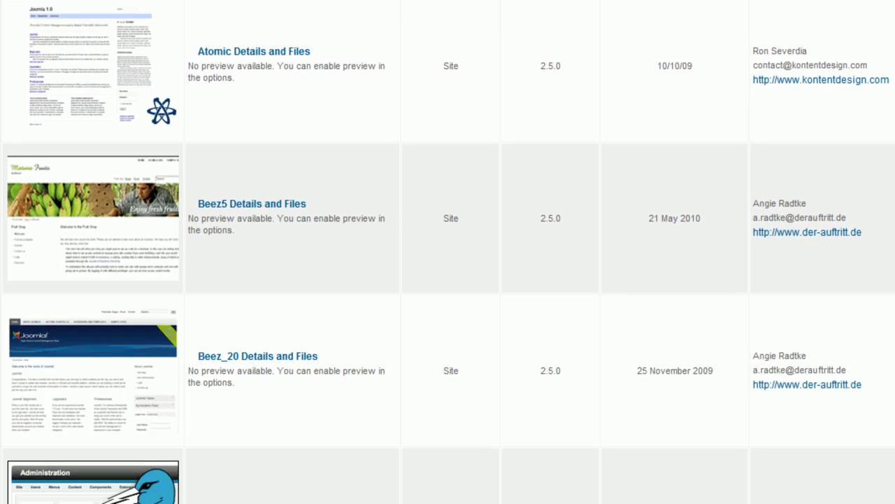
{"action": "scroll", "coordinate": [448, 252], "scroll_direction": "down", "scroll_amount": 4}
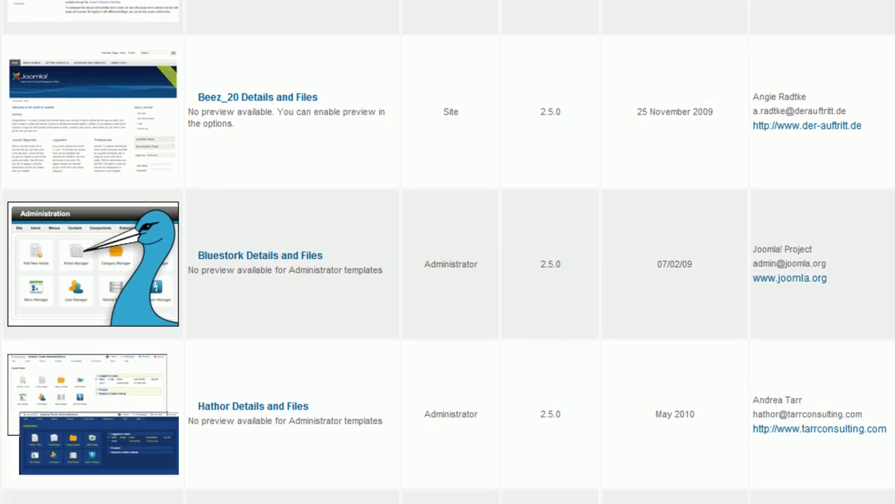
{"action": "scroll", "coordinate": [447, 252], "scroll_direction": "down", "scroll_amount": 2}
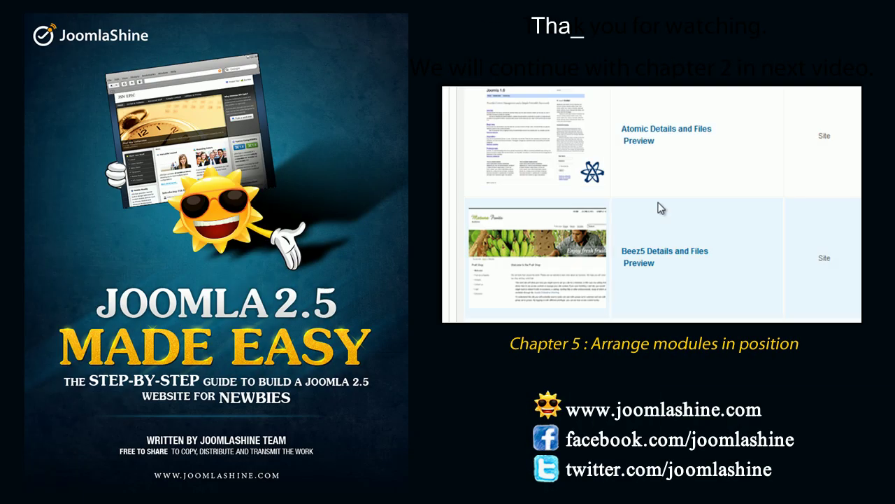